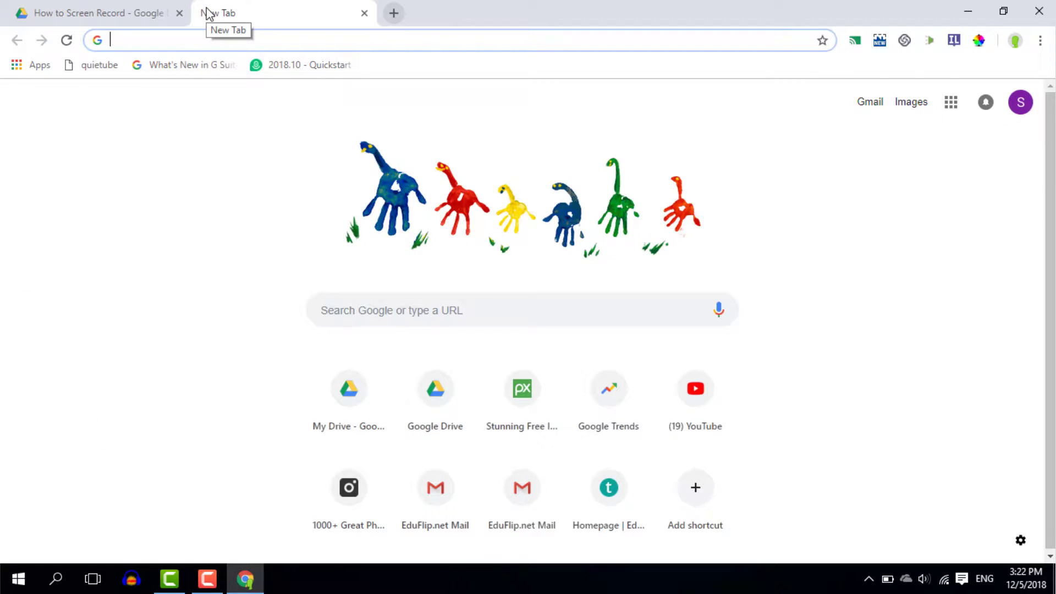
Search Google for 'nimbus screen capture' from the address bar.
type("nimbus ")
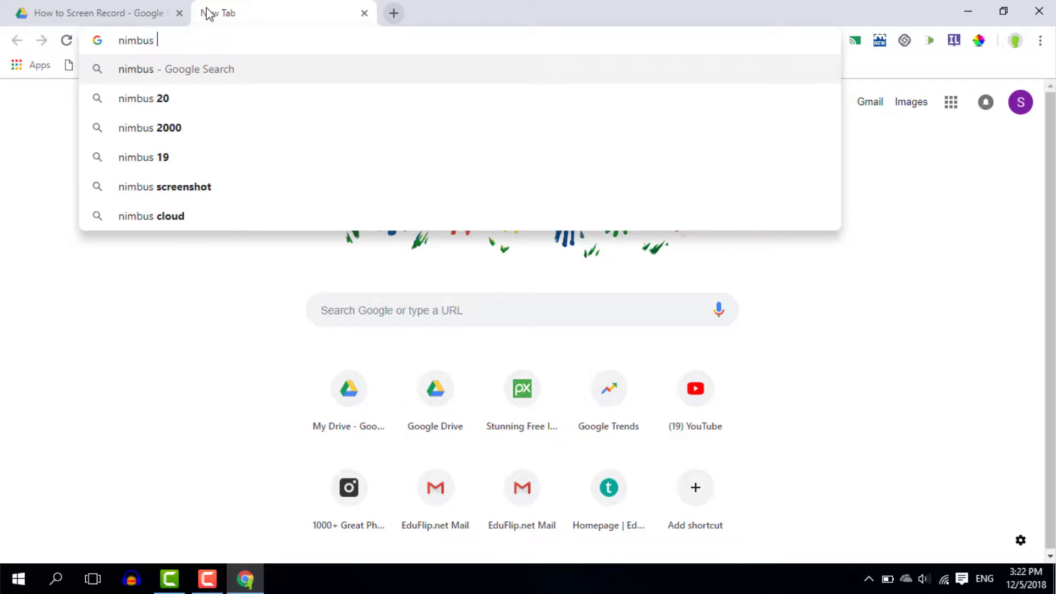
type("screen capt")
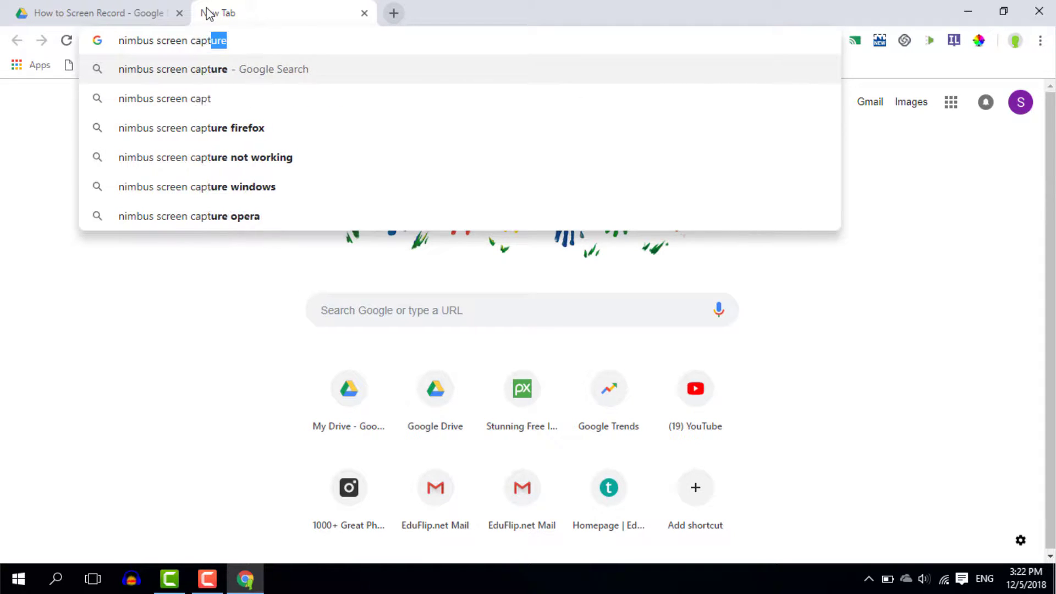
key("Return")
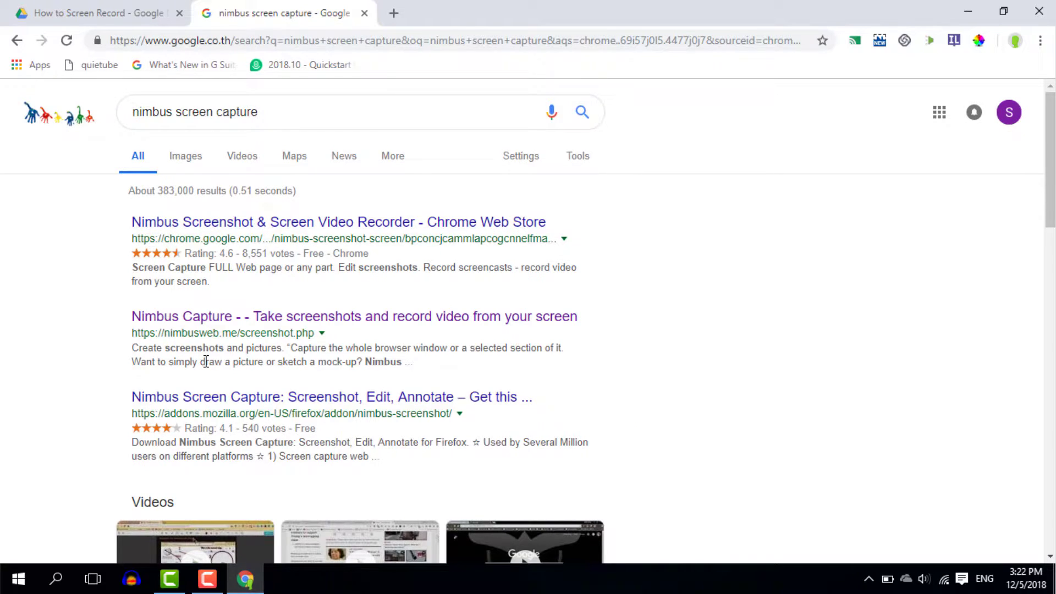
Review the Nimbus Screenshot & Screen Video Recorder Web Store listing, then close that page.
left_click(199, 225)
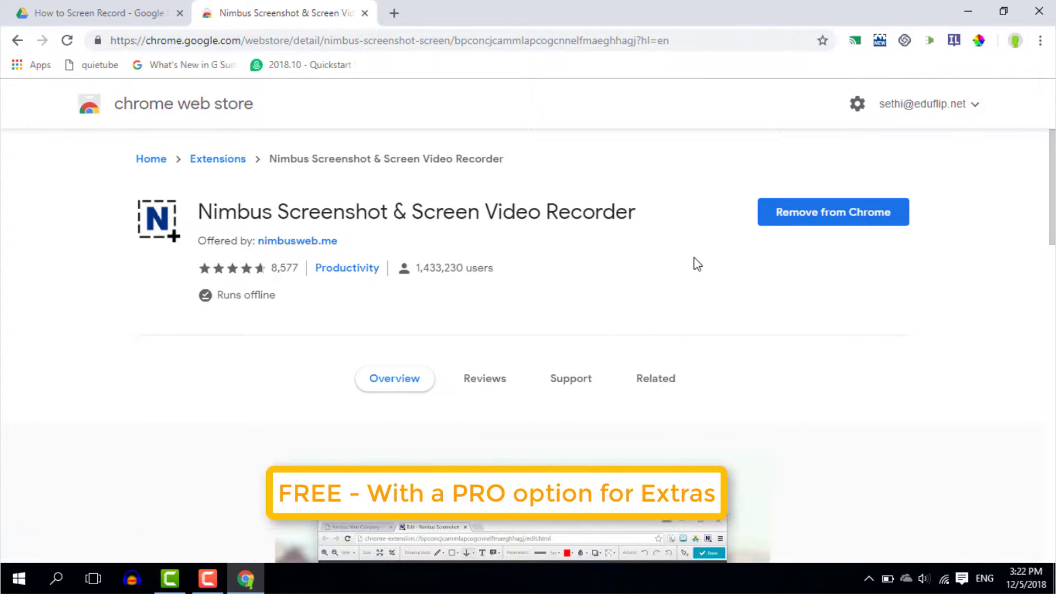
scroll(697, 264, "down", 1)
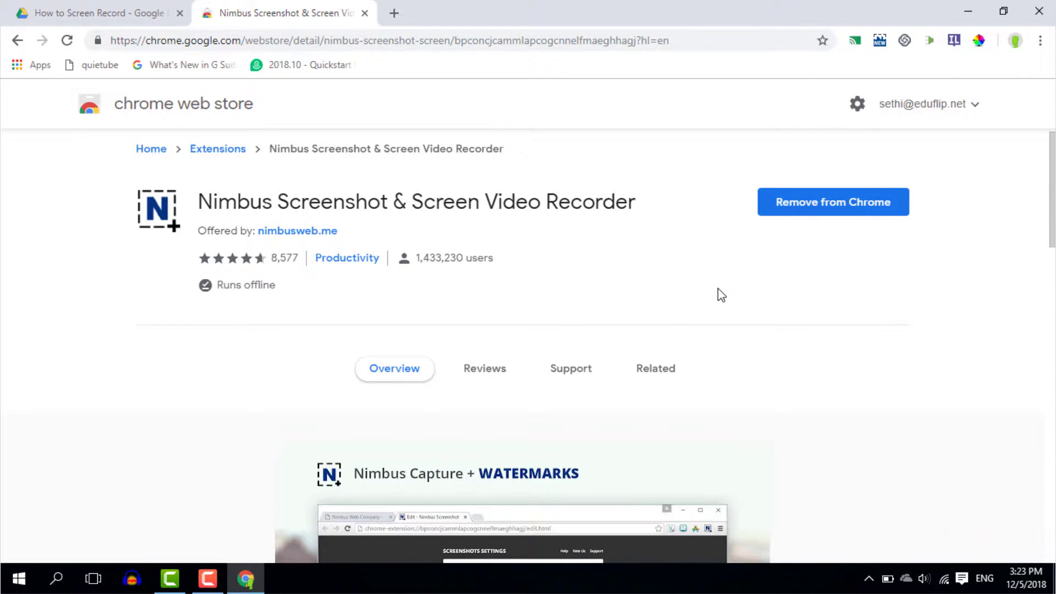
scroll(718, 290, "down", 1)
scroll(717, 289, "down", 3)
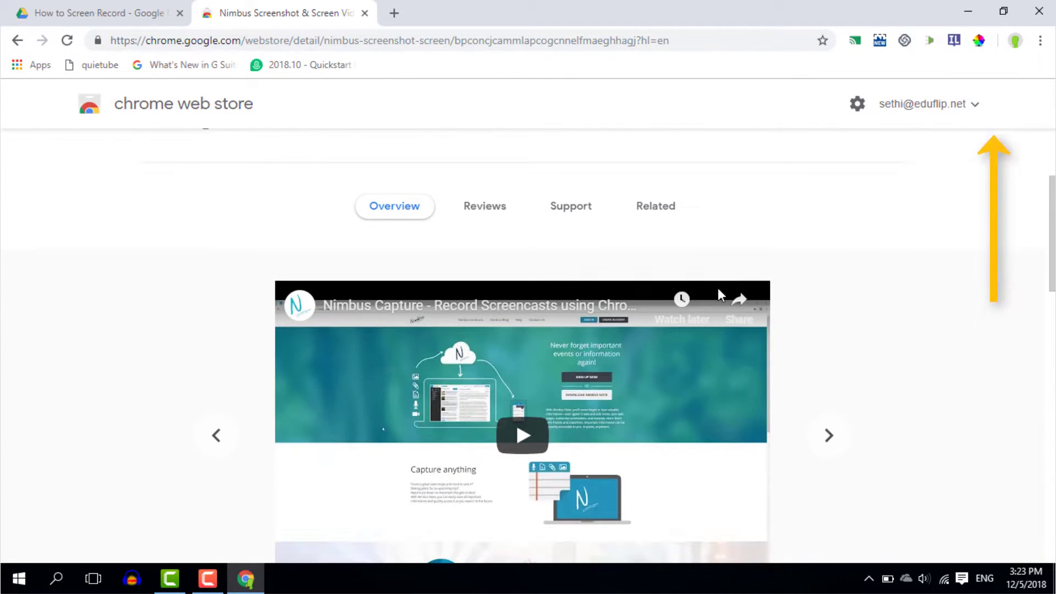
scroll(719, 294, "down", 1)
scroll(947, 330, "down", 5)
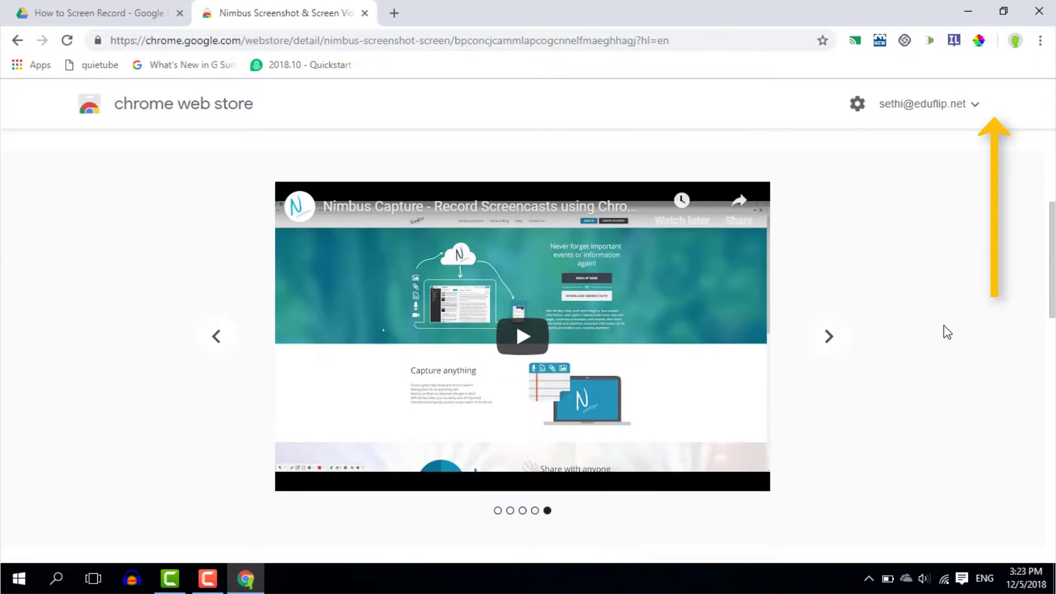
scroll(947, 332, "up", 8)
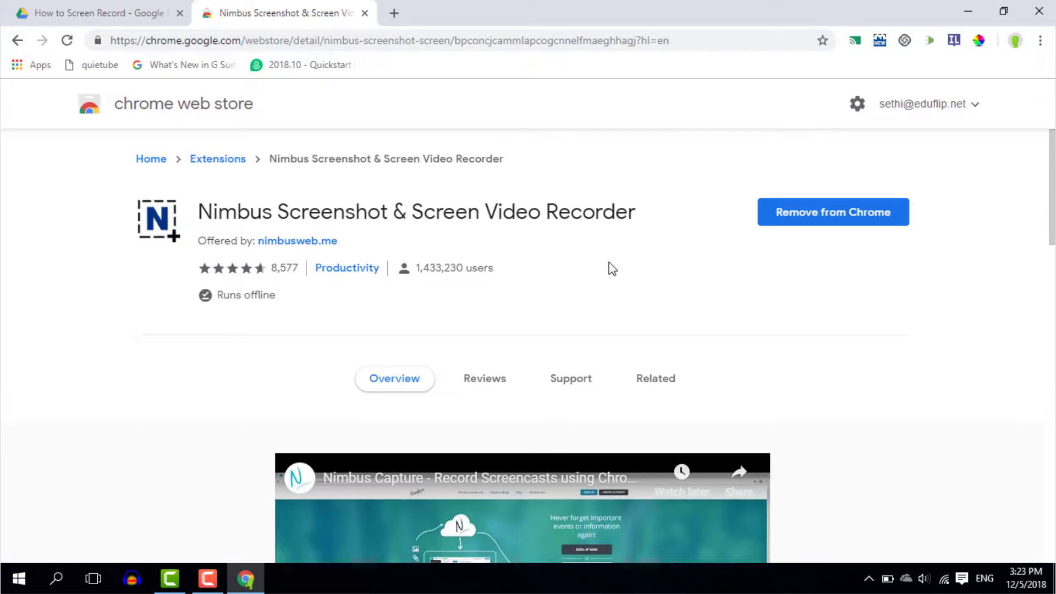
left_click(365, 12)
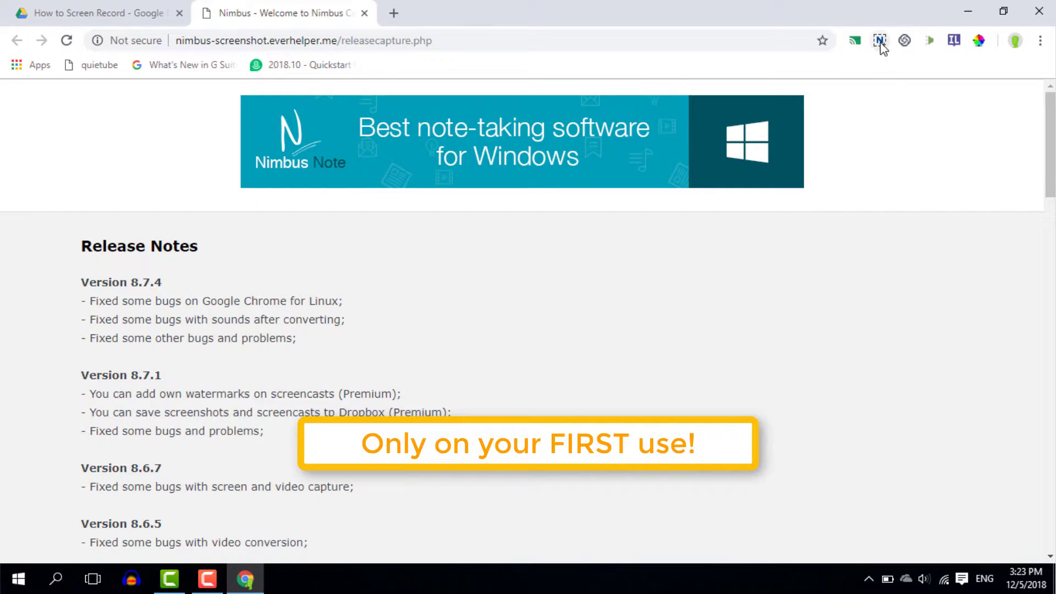
Take a trial Nimbus capture of the visible release notes page, then discard the editor tab.
left_click(883, 44)
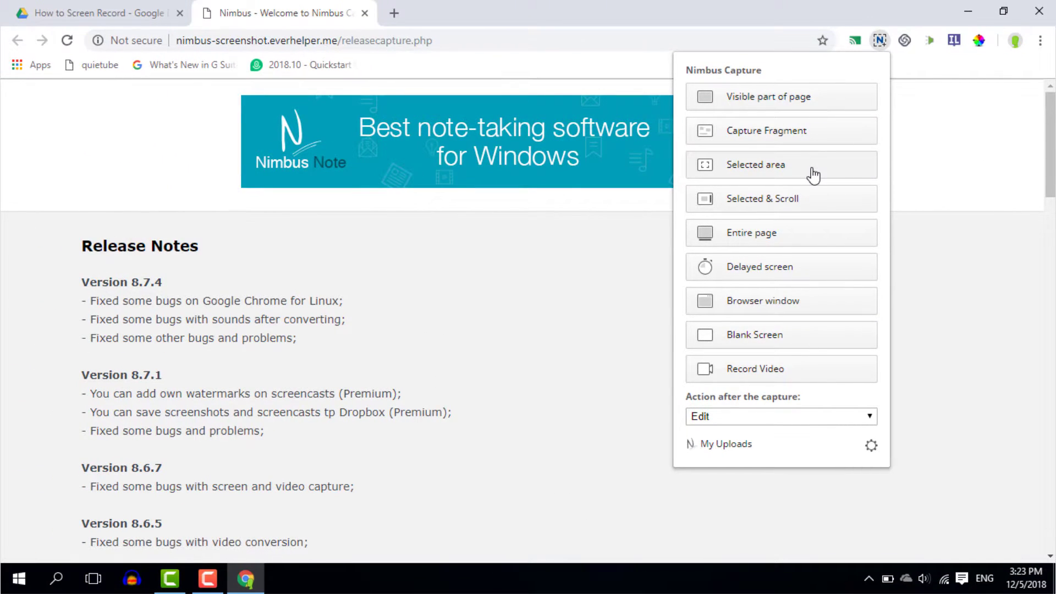
left_click(787, 104)
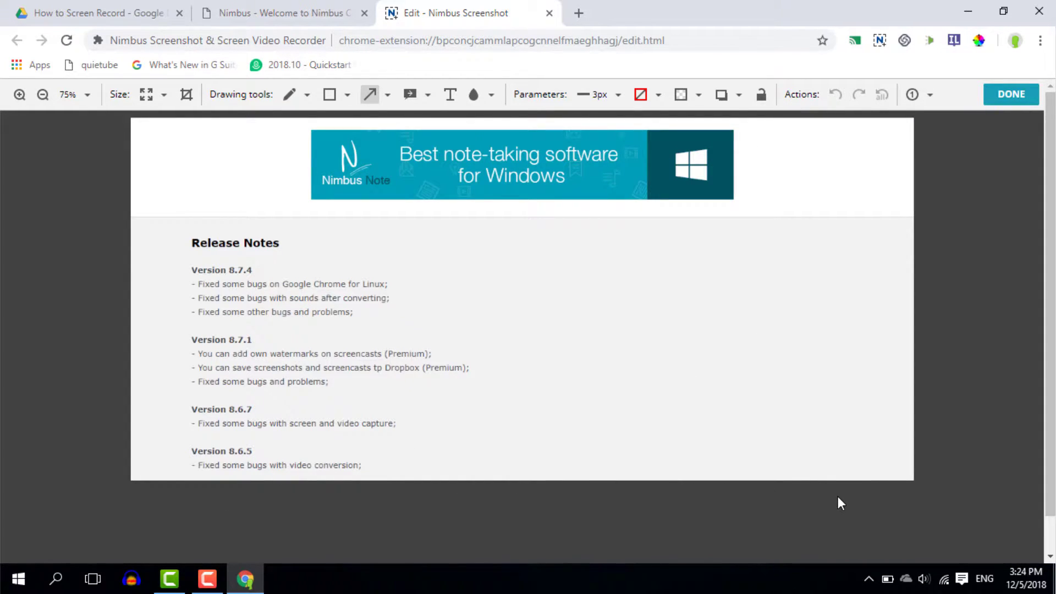
left_click(549, 13)
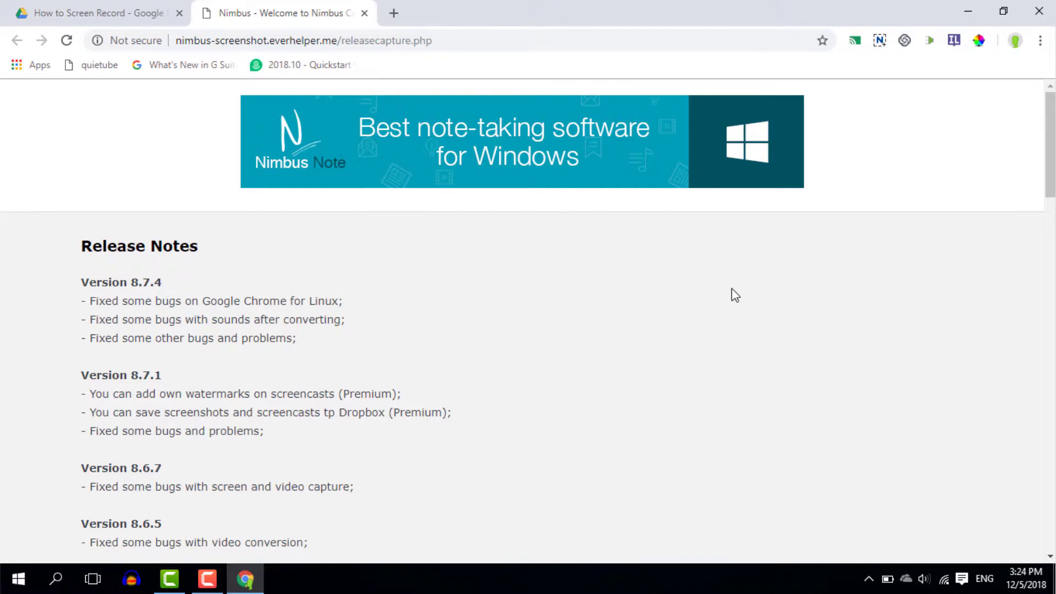
Capture a selected area covering the Release Notes heading and the Version 8.7.4 block.
left_click(880, 41)
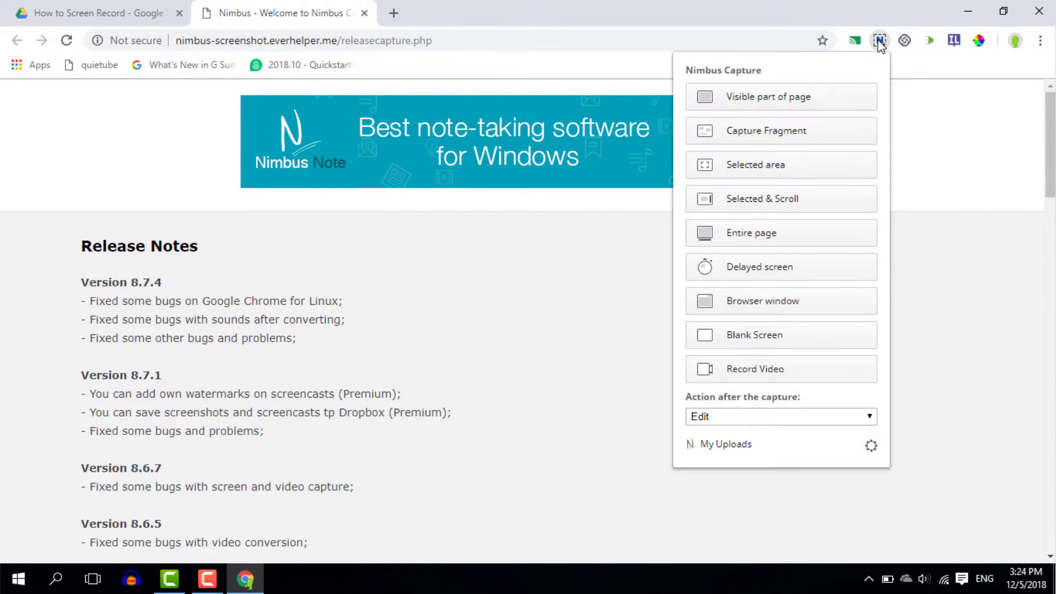
left_click(769, 173)
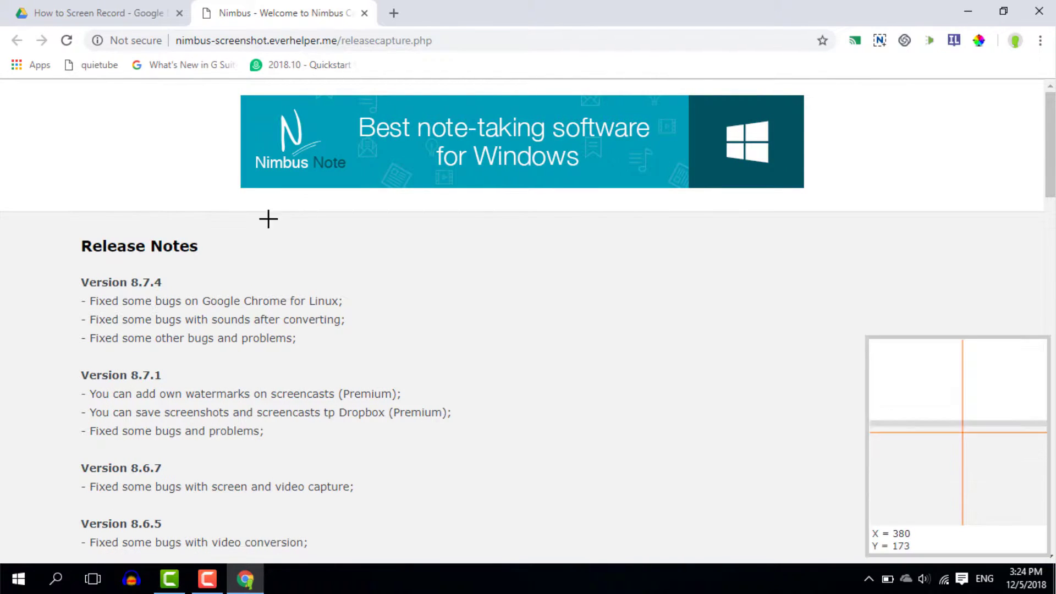
left_click_drag(61, 227, 383, 359)
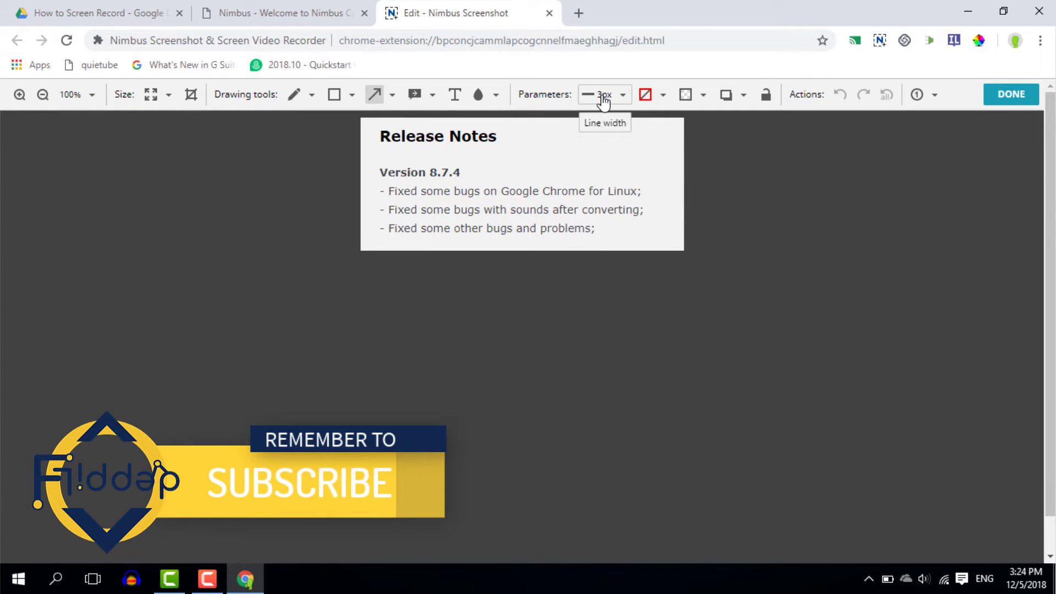
Blur the words 'Google Chrome for Linux' in the capture with the Blur tool.
left_click(496, 98)
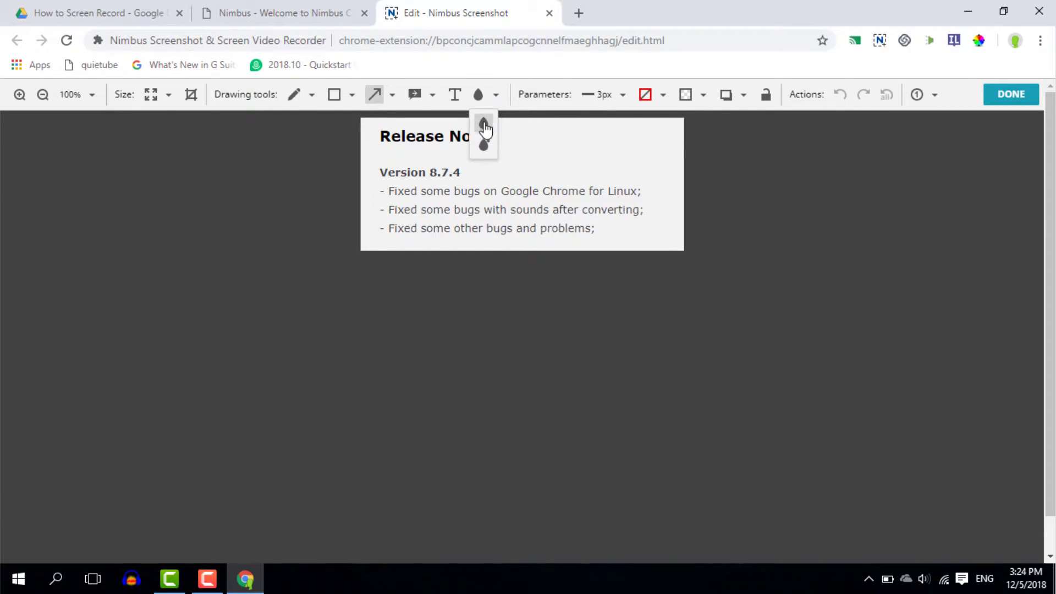
left_click(483, 124)
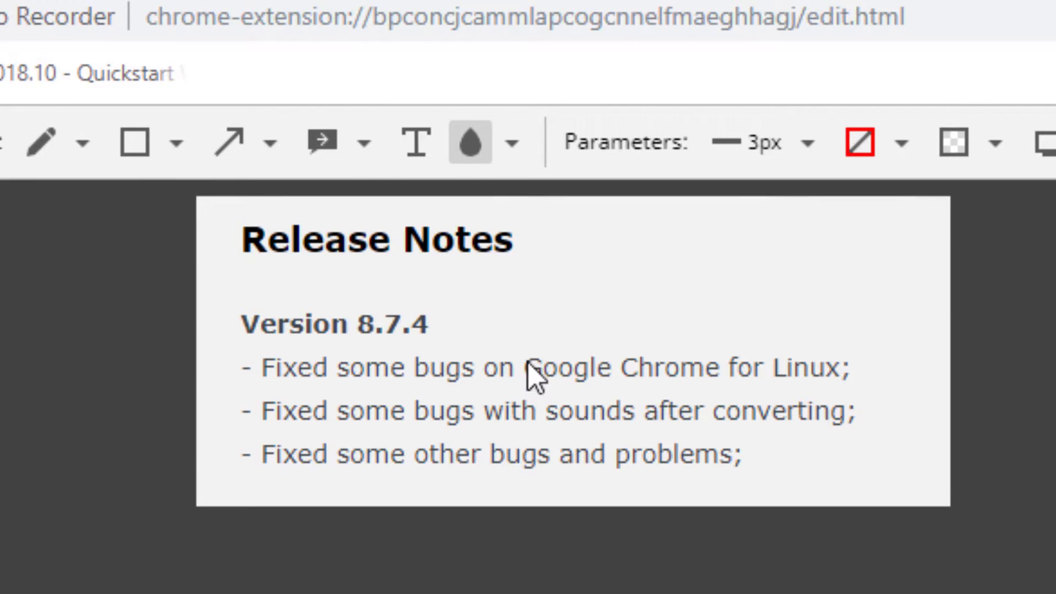
left_click_drag(527, 368, 860, 378)
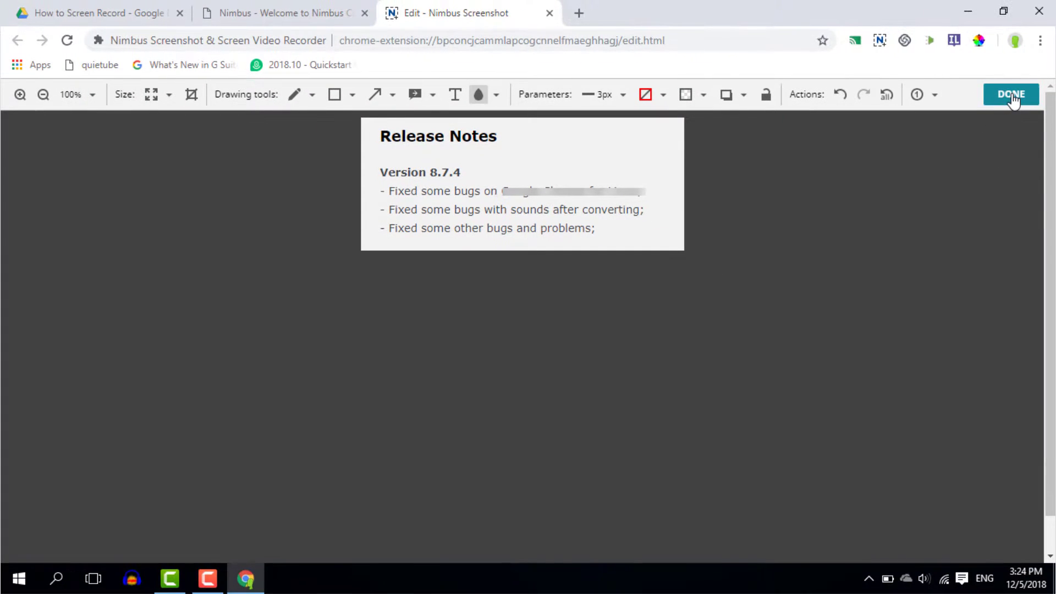
Send the blurred capture to Google Drive, granting Drive access and dismissing the rating prompt.
left_click(1011, 95)
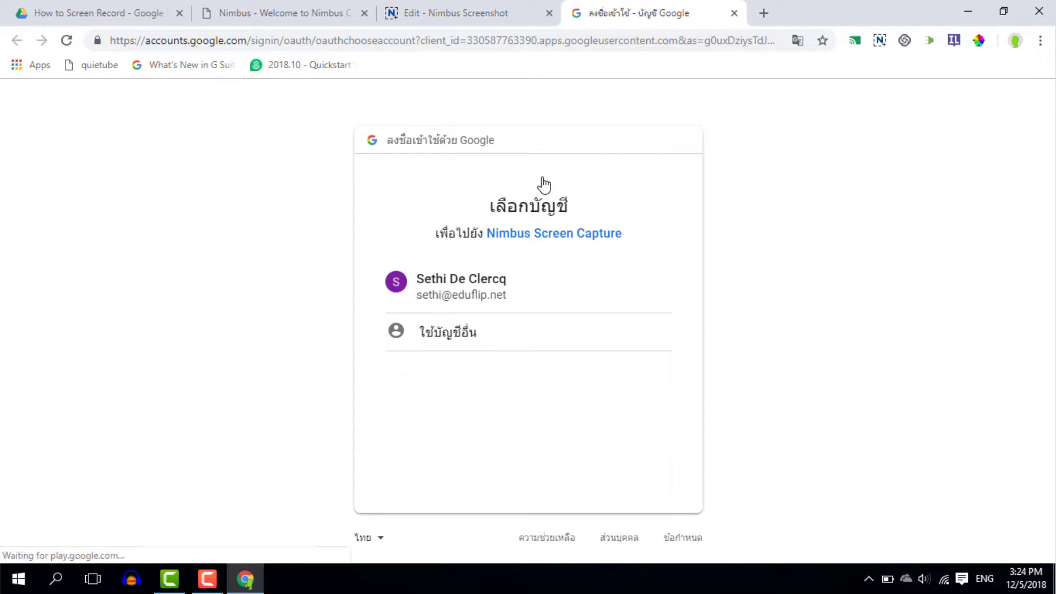
left_click(496, 298)
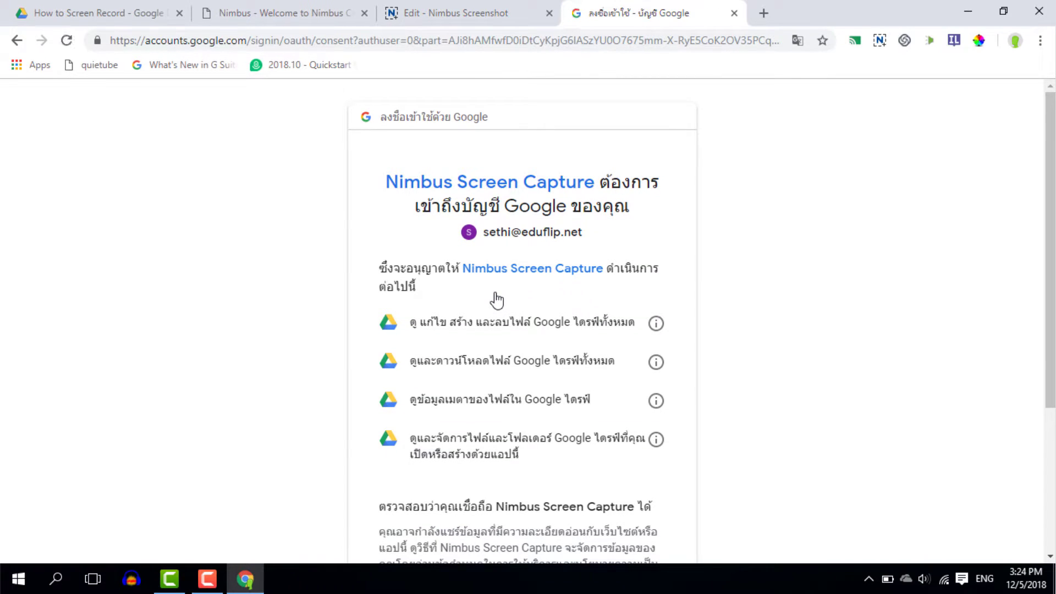
scroll(620, 441, "down", 4)
left_click(623, 447)
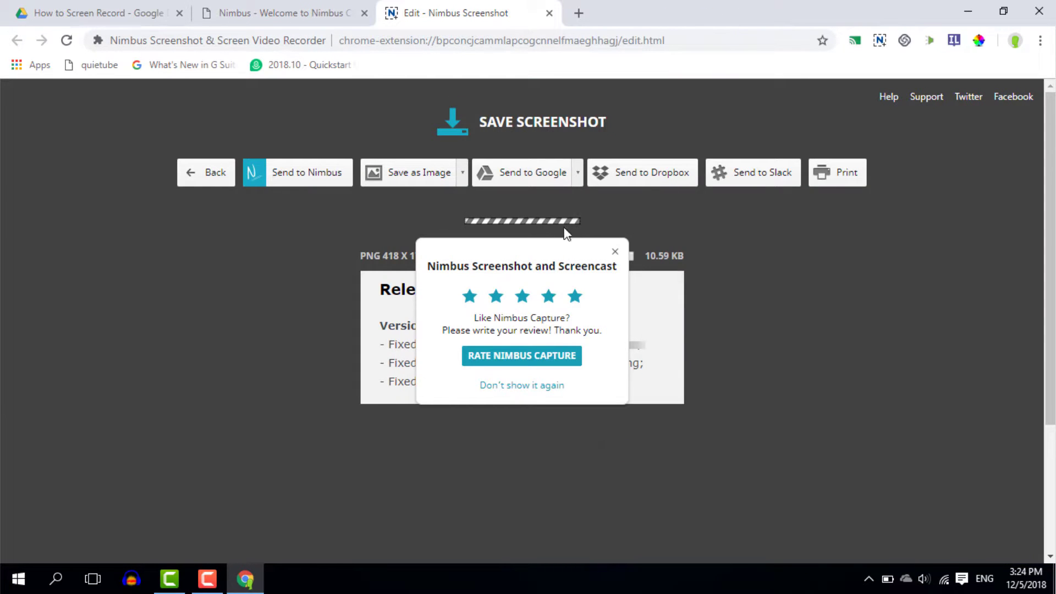
left_click(616, 255)
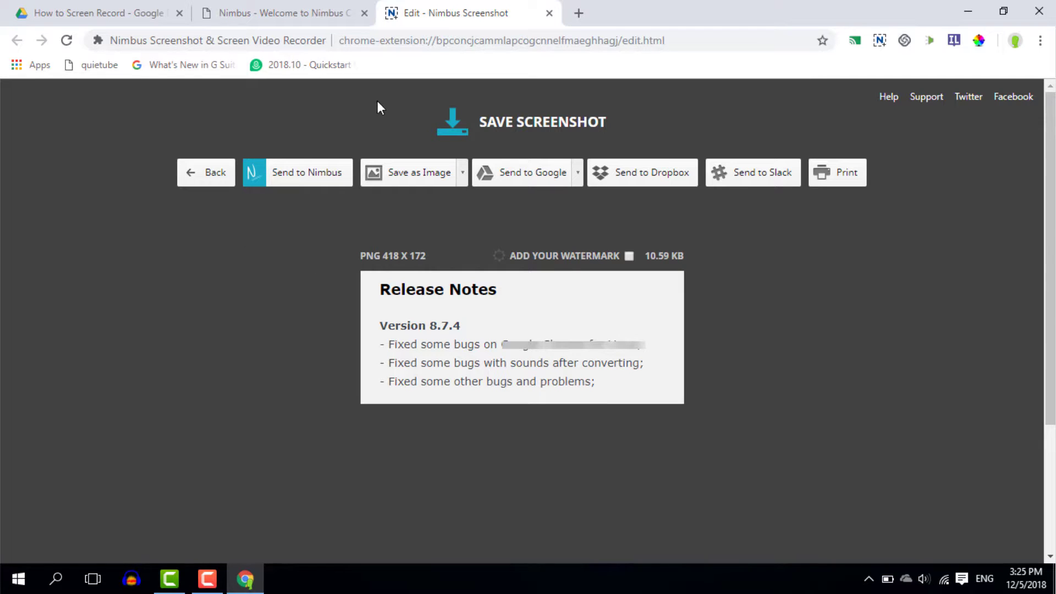
Close the screenshot editor and open Nimbus Record Video settings, checking the microphone list.
left_click(549, 13)
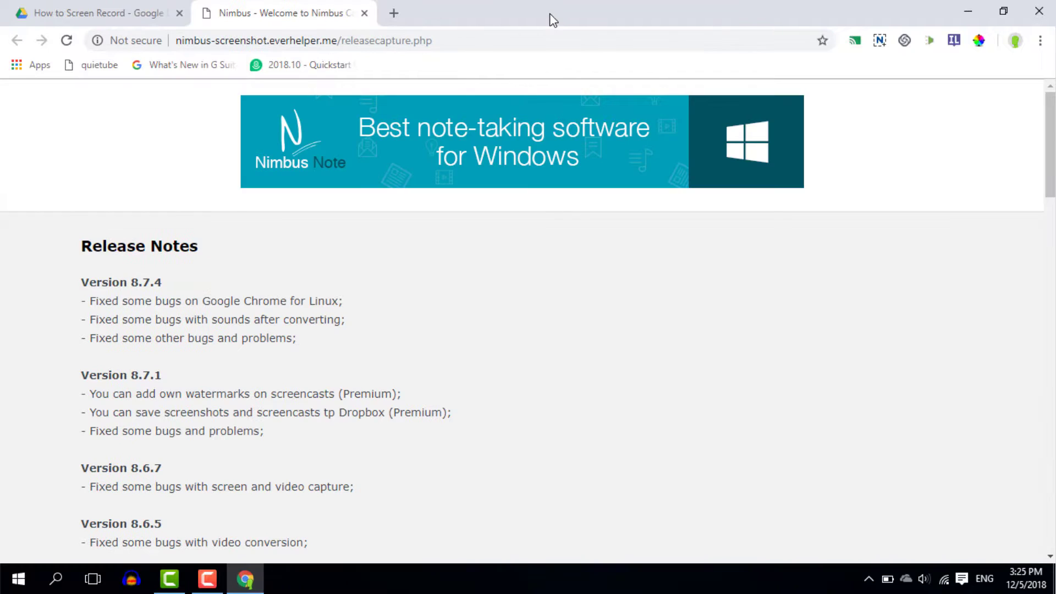
left_click(880, 40)
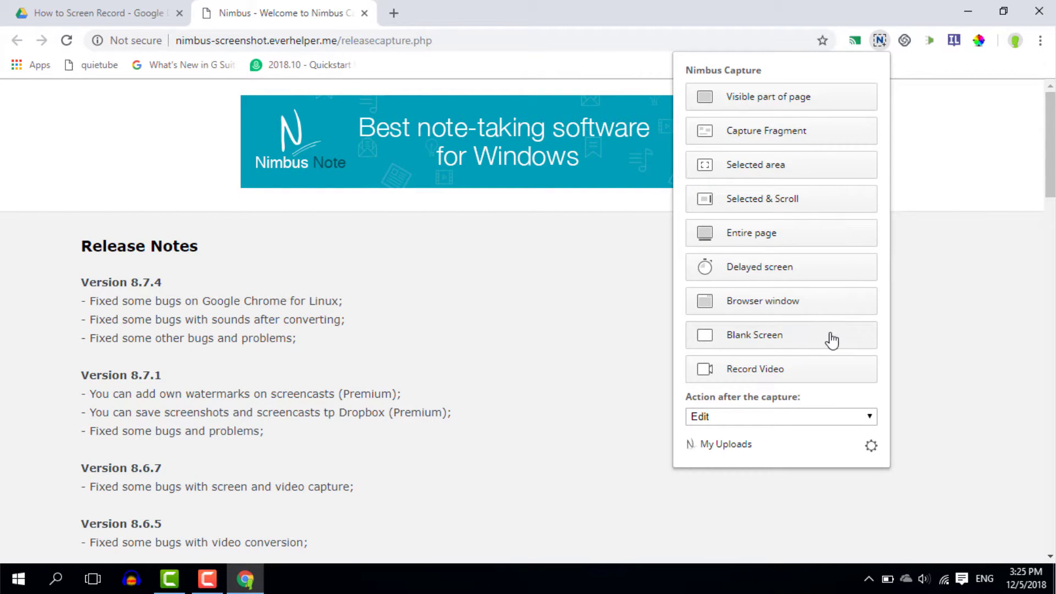
left_click(772, 374)
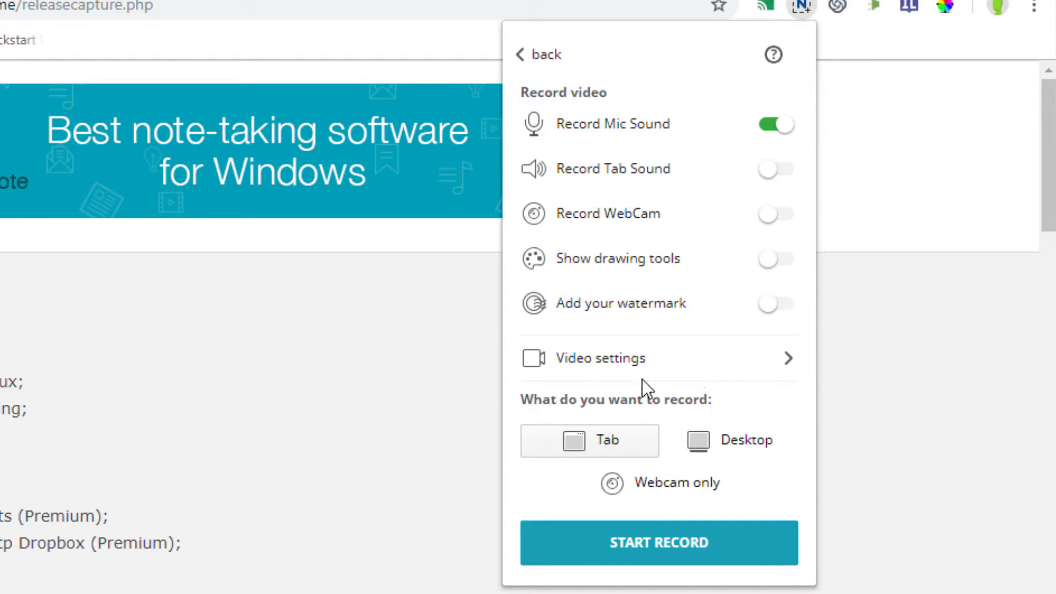
left_click(632, 365)
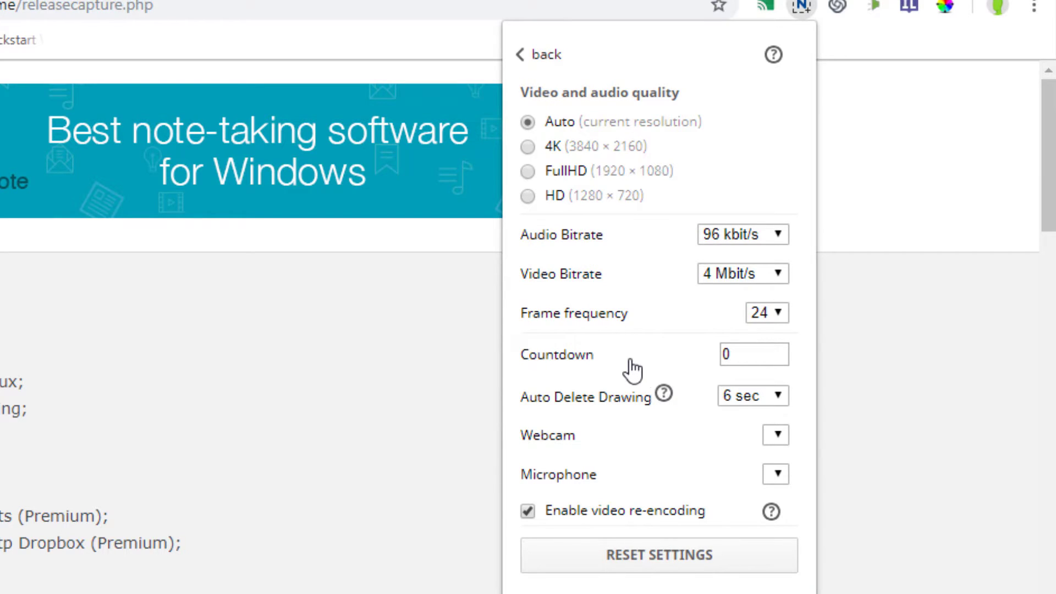
left_click(776, 474)
left_click(777, 474)
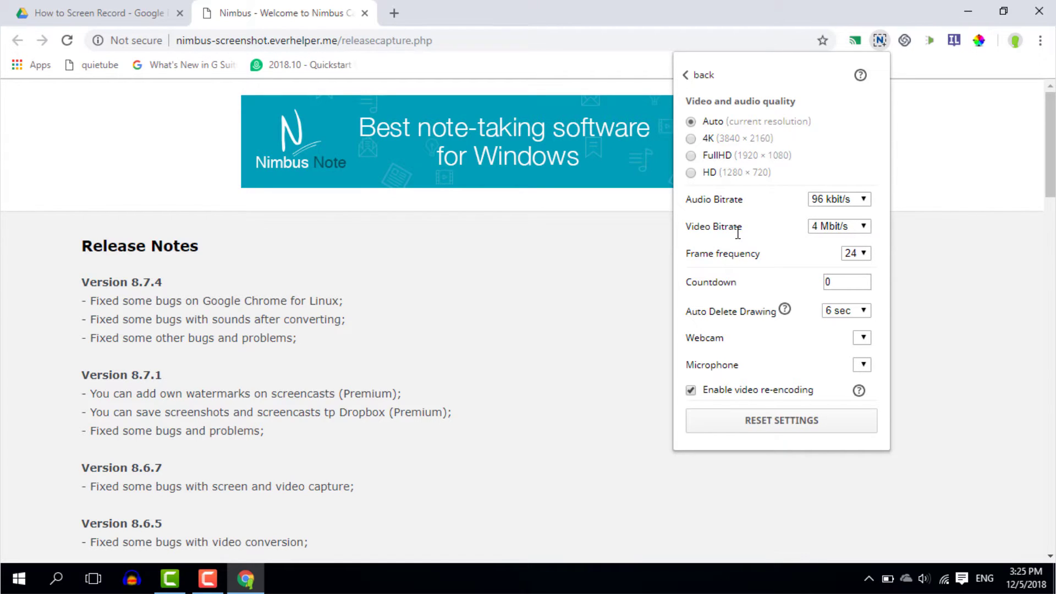
Record the release-notes tab with Nimbus, scrolling the notes down and back up during recording.
left_click(698, 75)
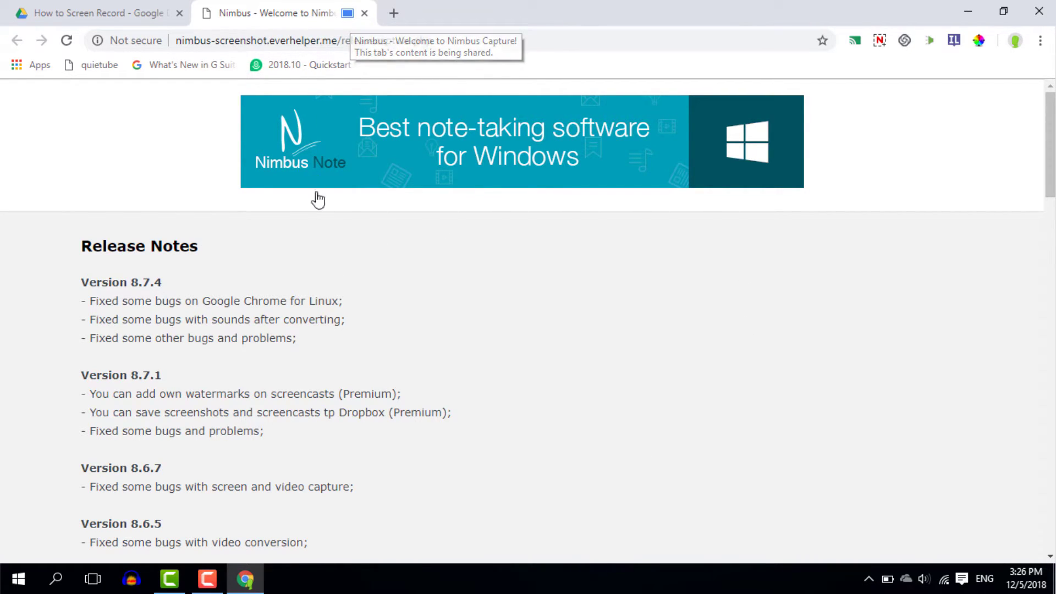
scroll(494, 281, "down", 8)
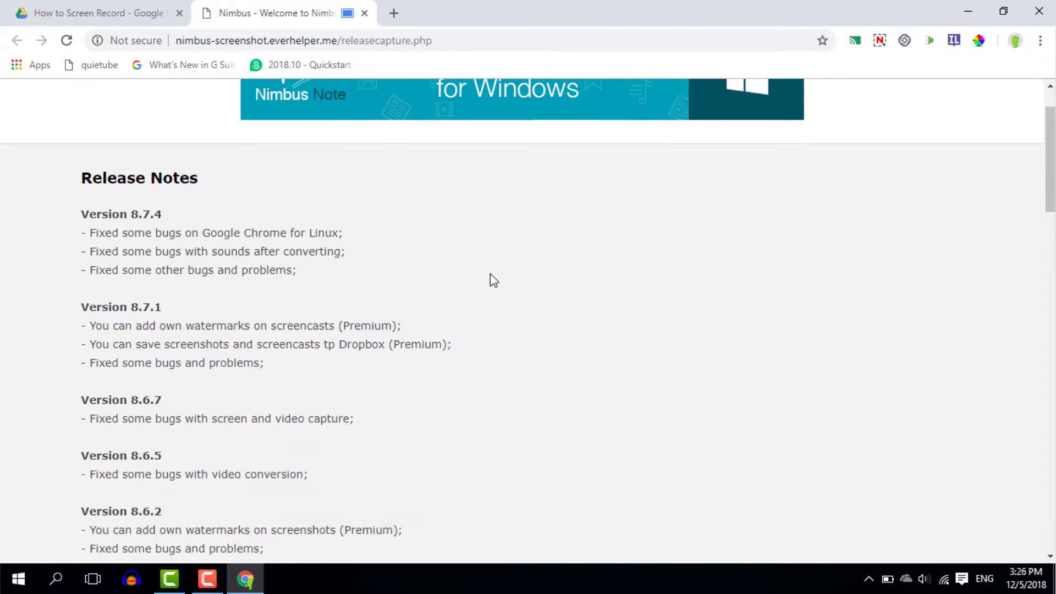
scroll(493, 281, "up", 5)
scroll(493, 281, "up", 2)
scroll(493, 280, "down", 7)
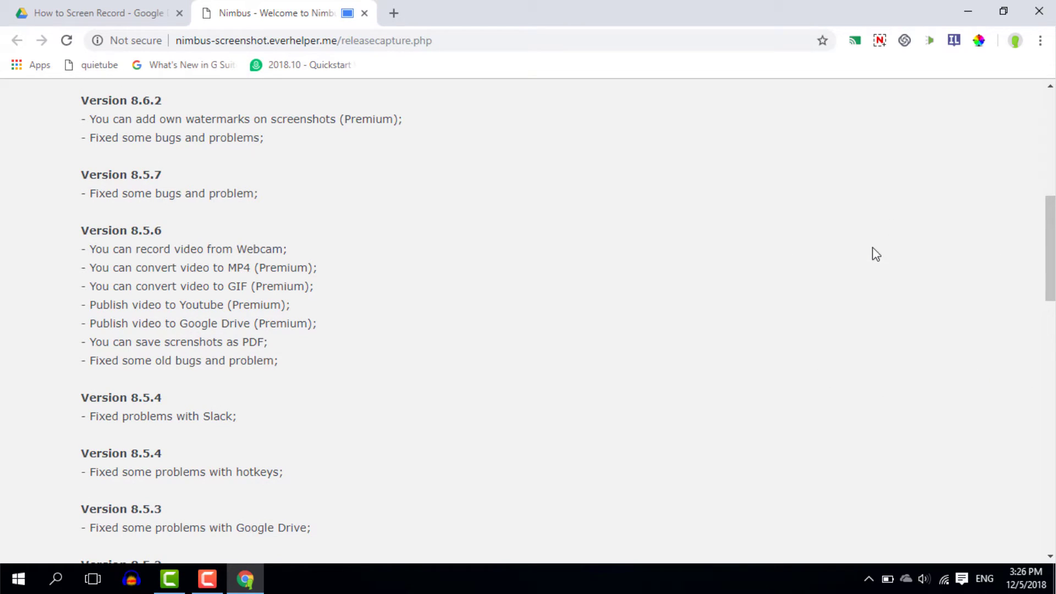
Stop the tab recording and choose Save video for the 1.54 MB WebM screencast.
left_click(881, 44)
left_click(847, 146)
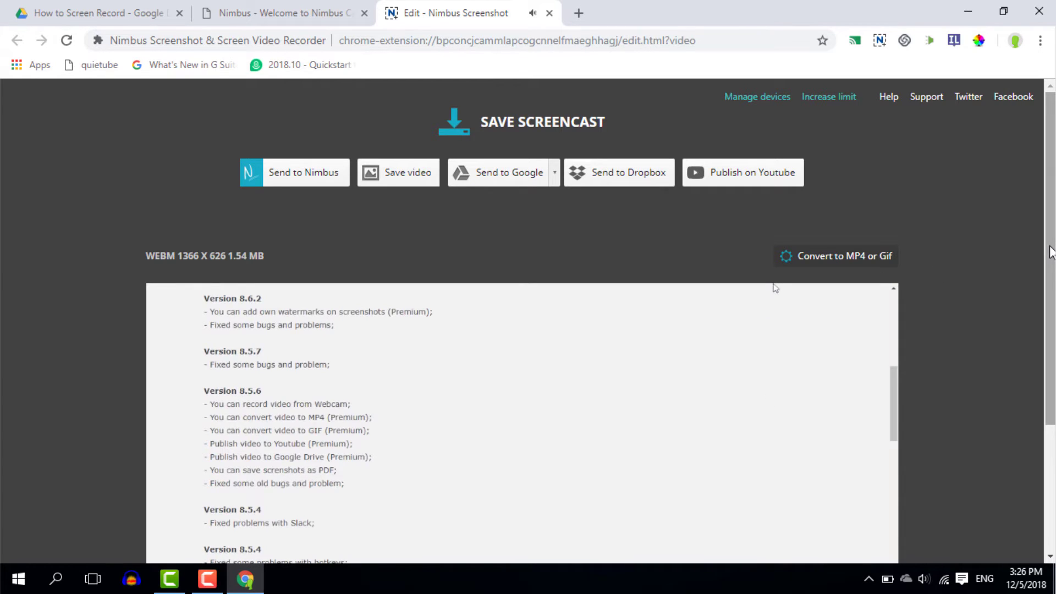
left_click(394, 189)
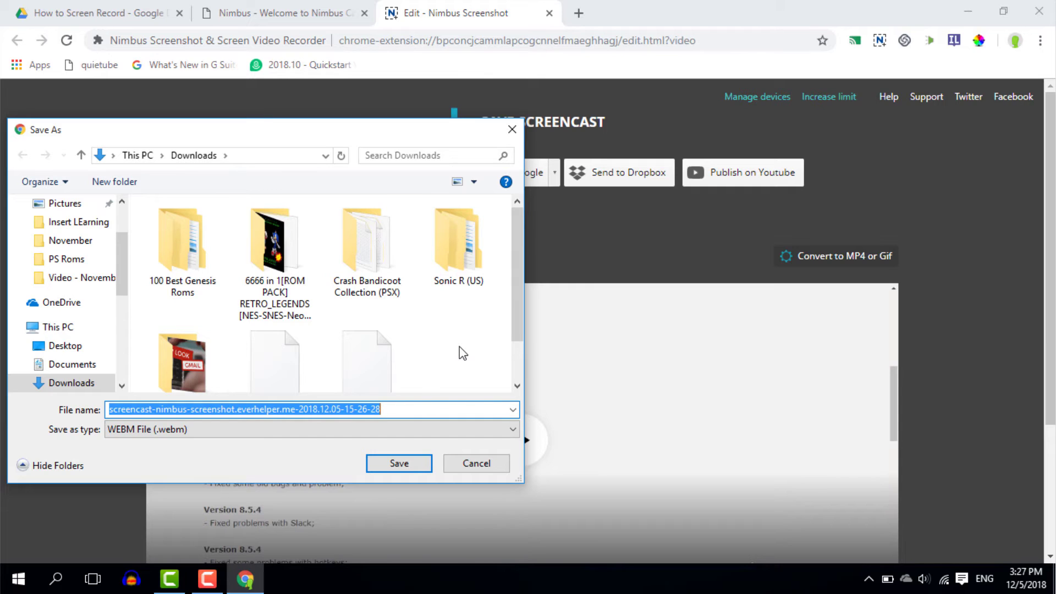
Save the WebM screencast into Downloads and close the finished-download bar.
left_click(399, 464)
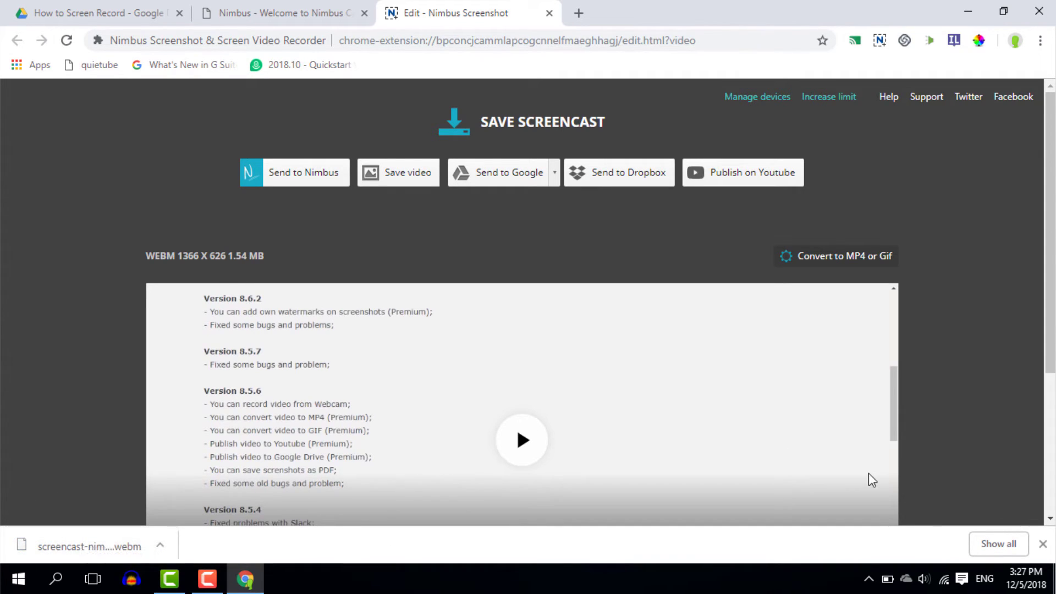
left_click(1042, 544)
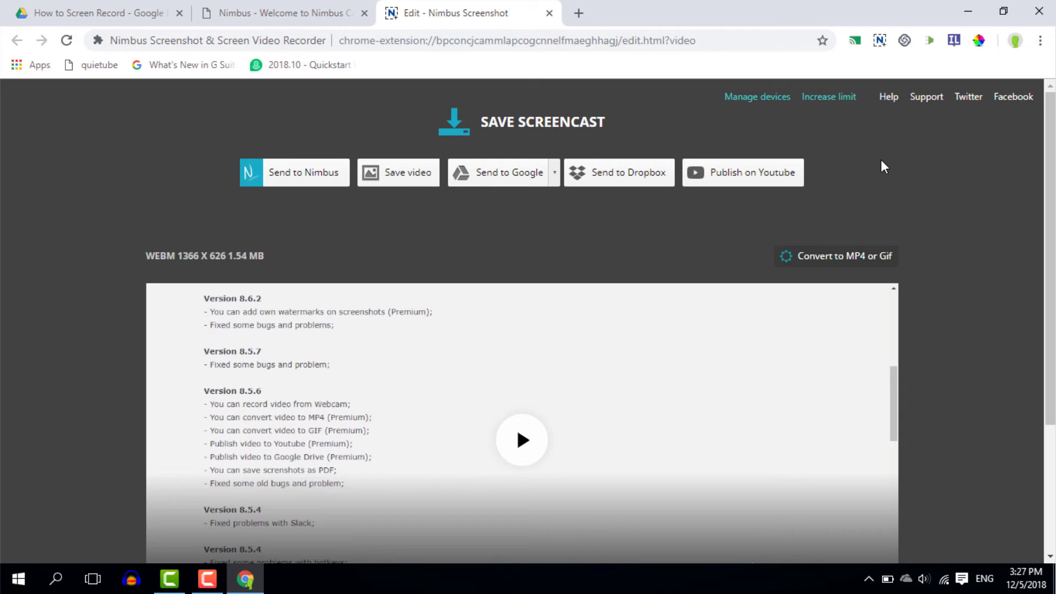
left_click_drag(881, 161, 833, 143)
left_click(832, 144)
Switch to the 'Nimbus - Welcome to Nimbus' tab and scroll to its top.
left_click(305, 13)
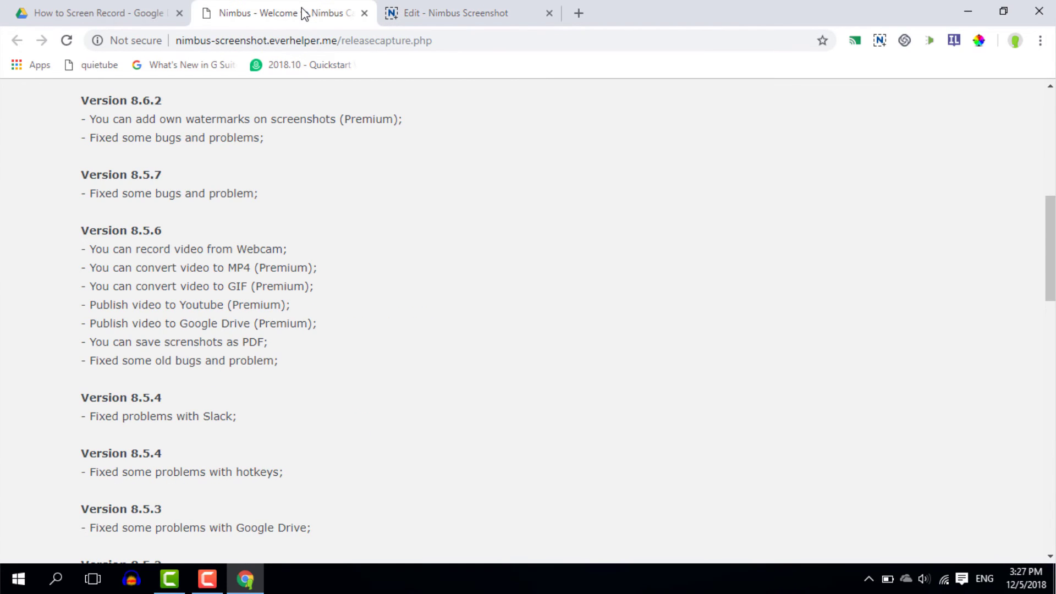
scroll(348, 275, "up", 9)
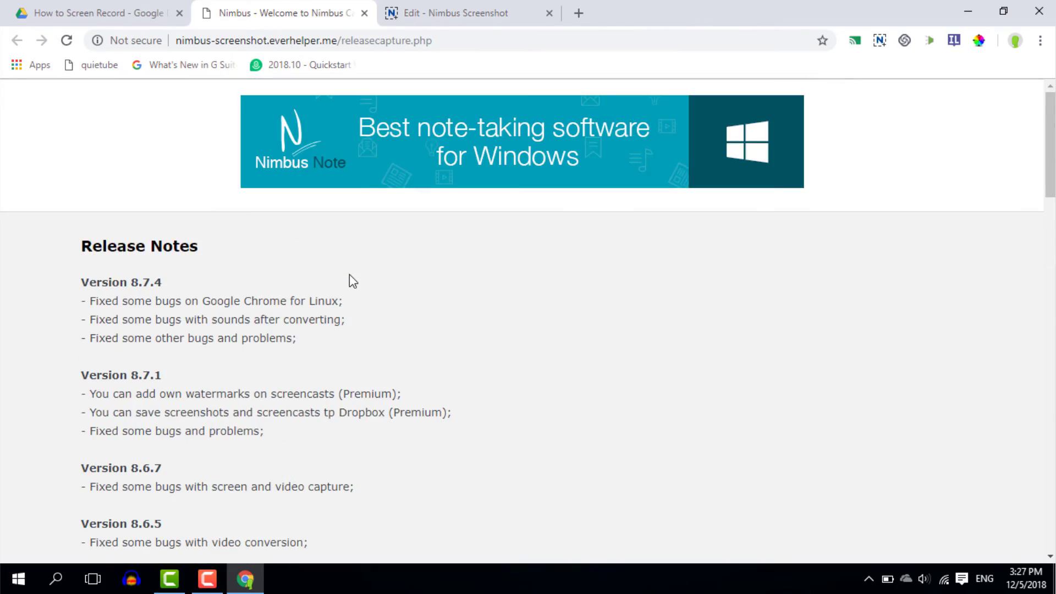